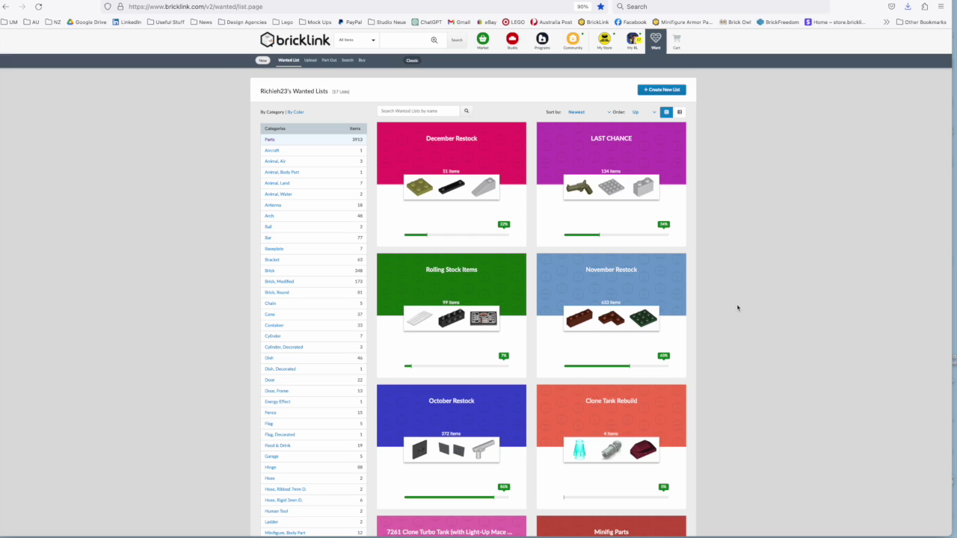
# Search the catalog for set 75512, open the Millennium Falcon Cockpit set, and start parting it out to a wanted list.
pyautogui.moveTo(682, 154)
pyautogui.click(406, 42)
pyautogui.write('75912')
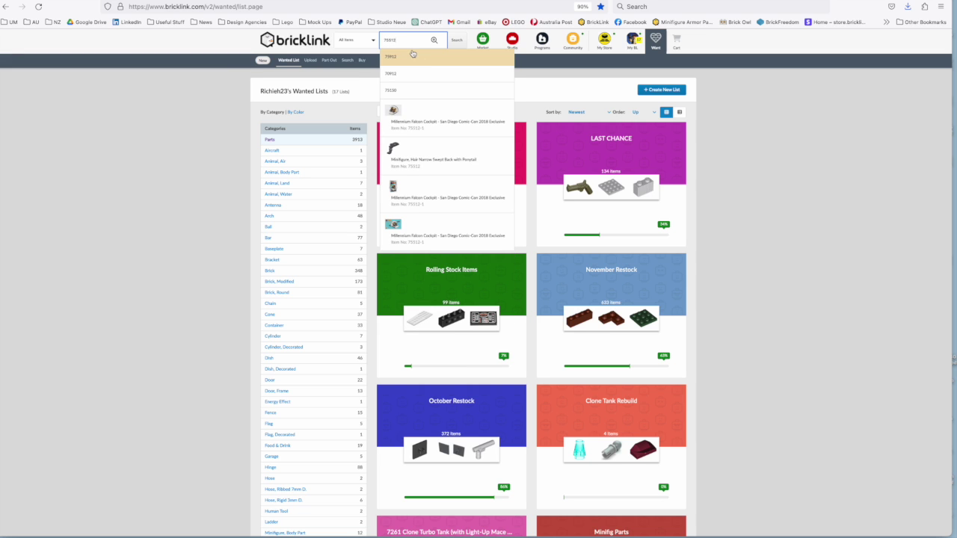
pyautogui.click(441, 121)
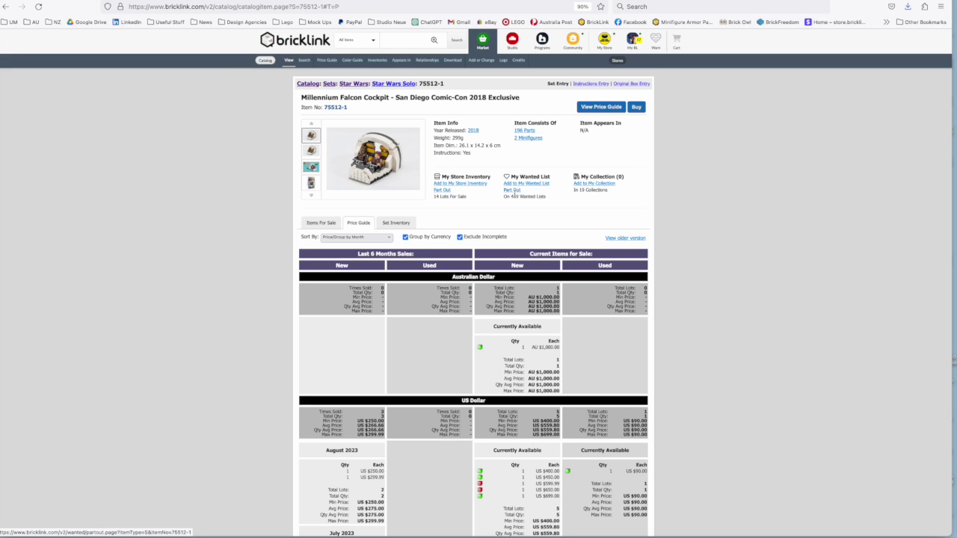
pyautogui.click(512, 190)
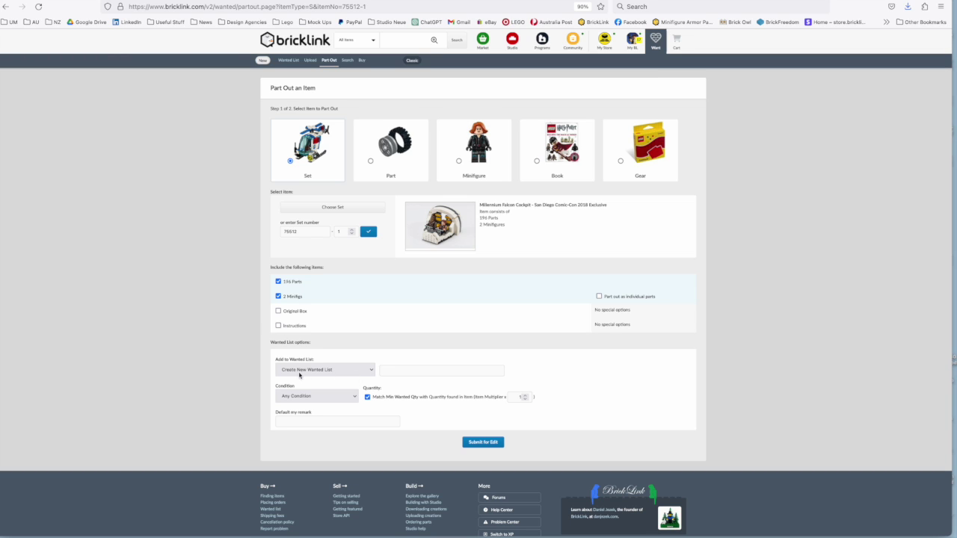
# Submit the part-out for editing with a new wanted list named "75512 Cockpit" and the condition New.
pyautogui.click(403, 371)
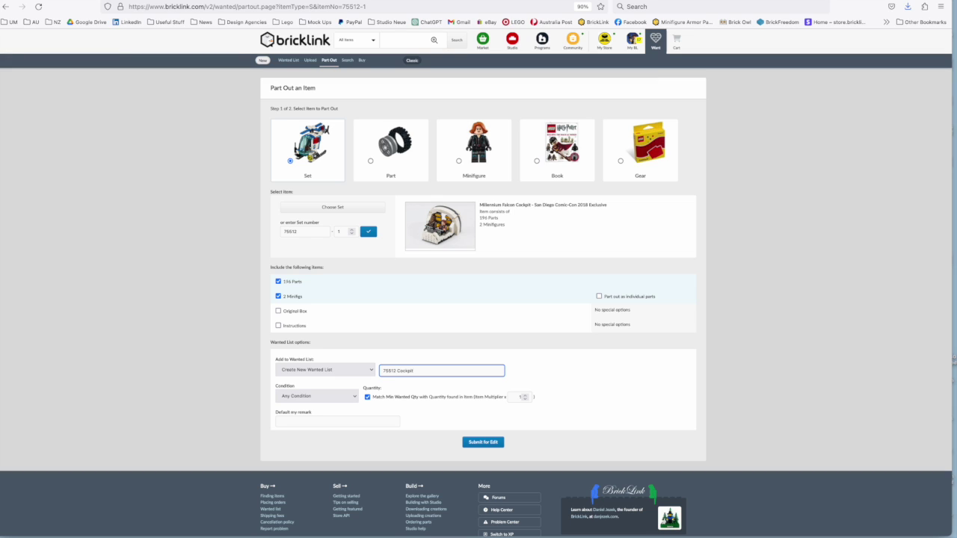
pyautogui.click(319, 398)
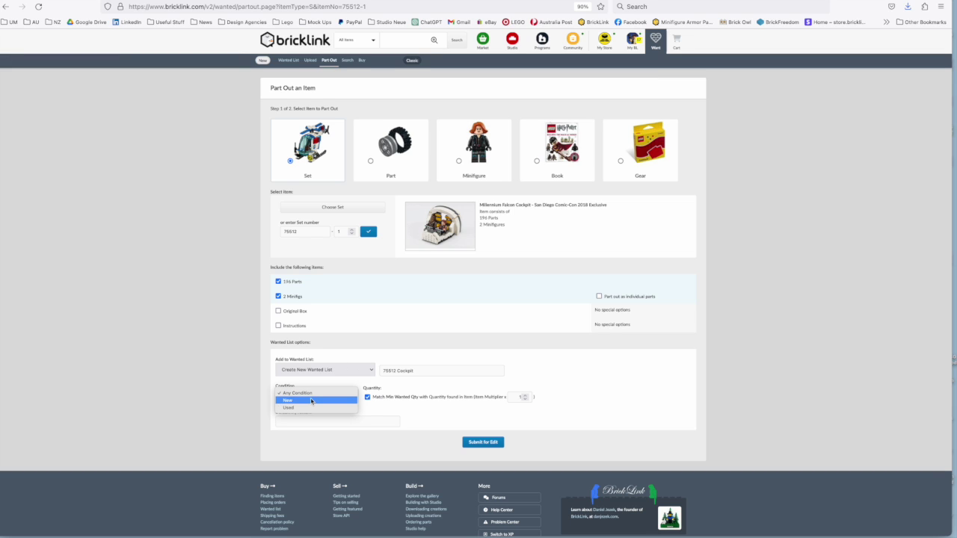
pyautogui.click(311, 400)
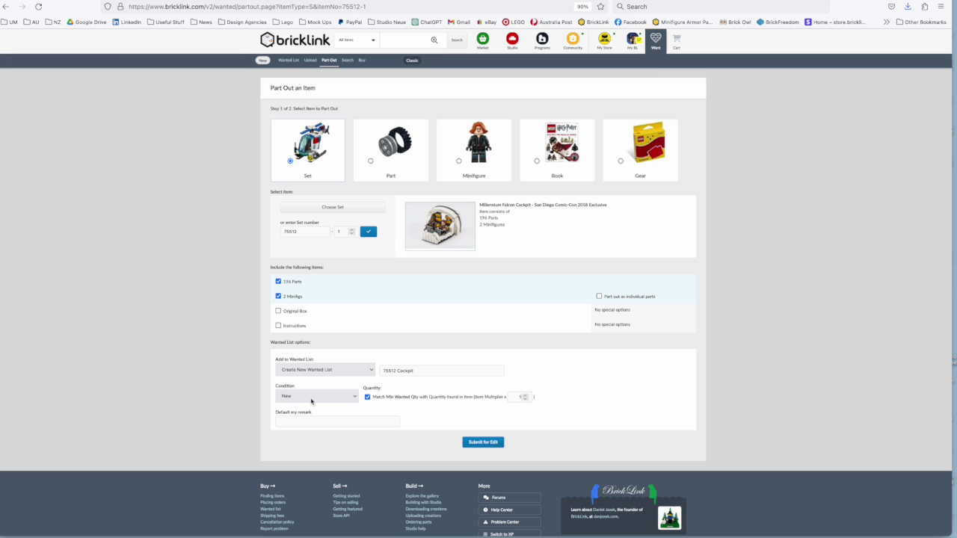
pyautogui.click(488, 443)
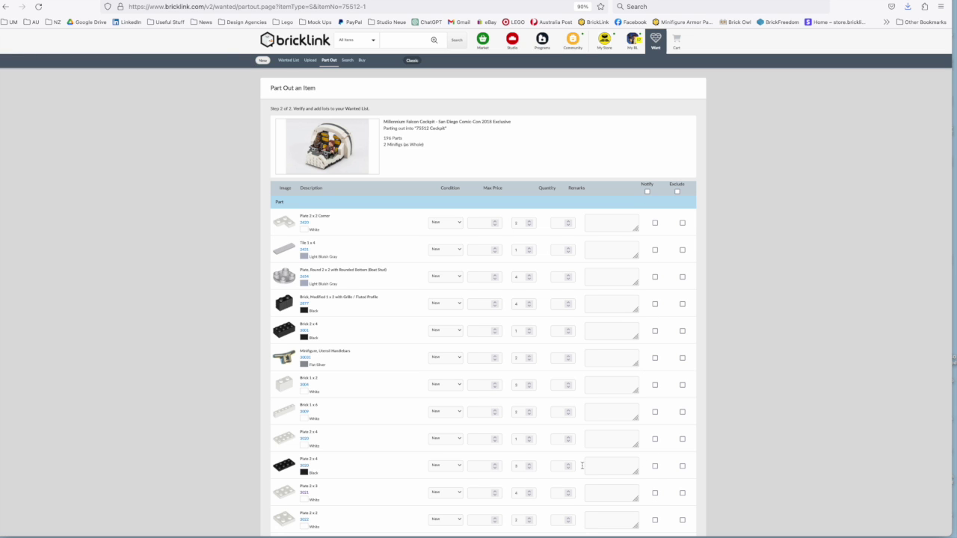
# Review the set's parts and minifigures down to the end and add them all to the wanted list.
pyautogui.scroll(-5, 457, 459)
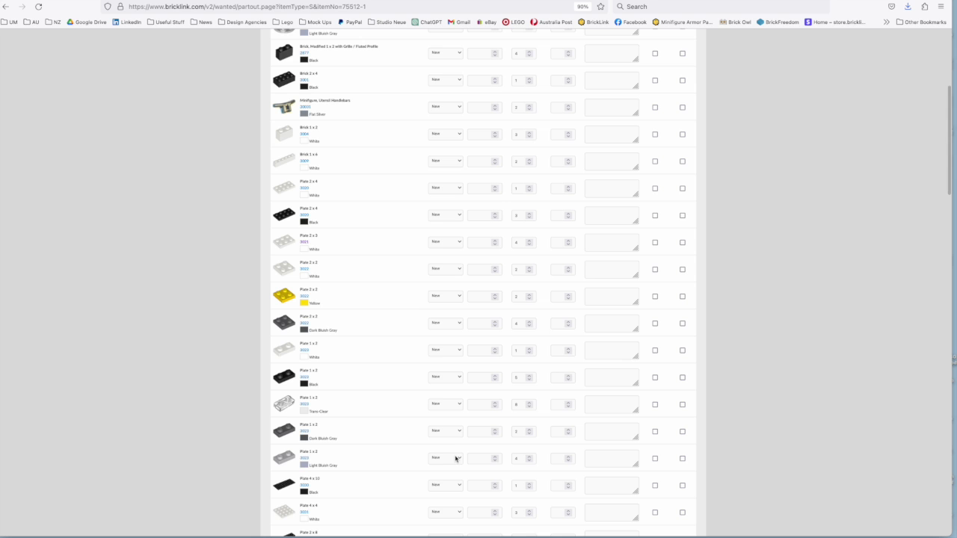
pyautogui.scroll(-4, 455, 458)
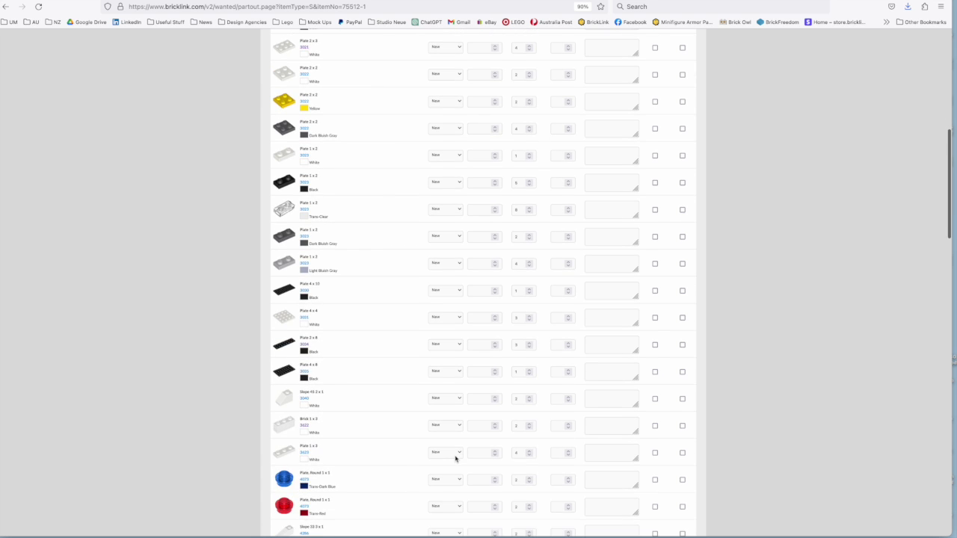
pyautogui.scroll(-6, 455, 458)
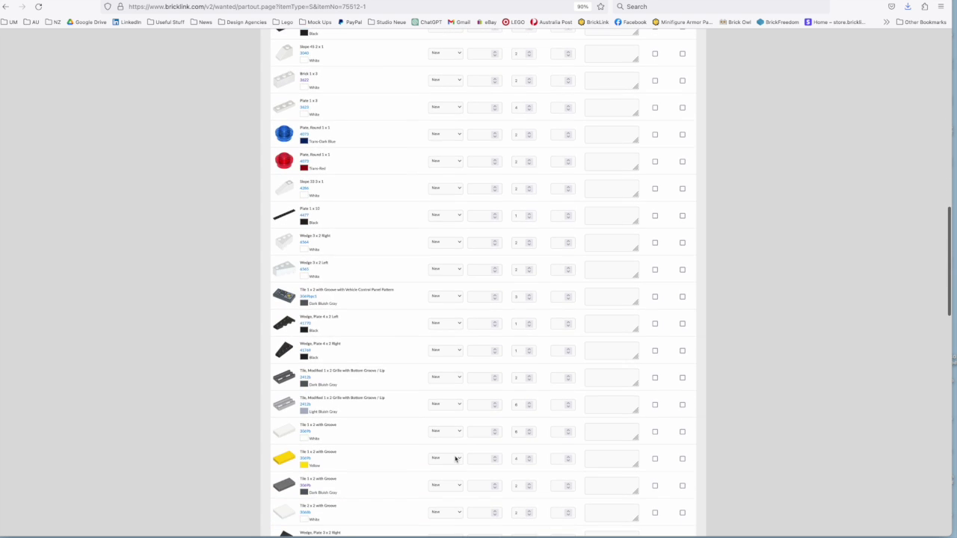
pyautogui.scroll(-3, 455, 458)
pyautogui.scroll(-2, 455, 458)
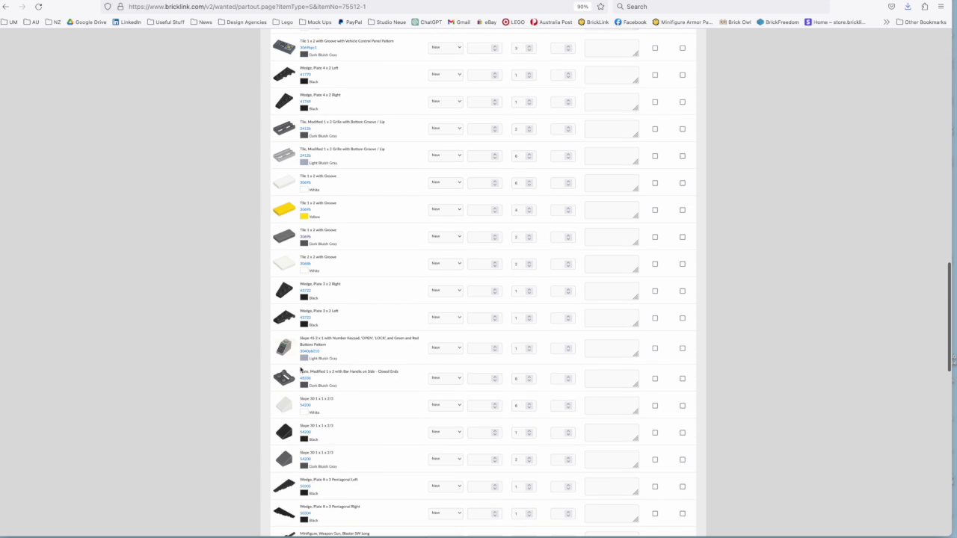
pyautogui.scroll(-5, 370, 345)
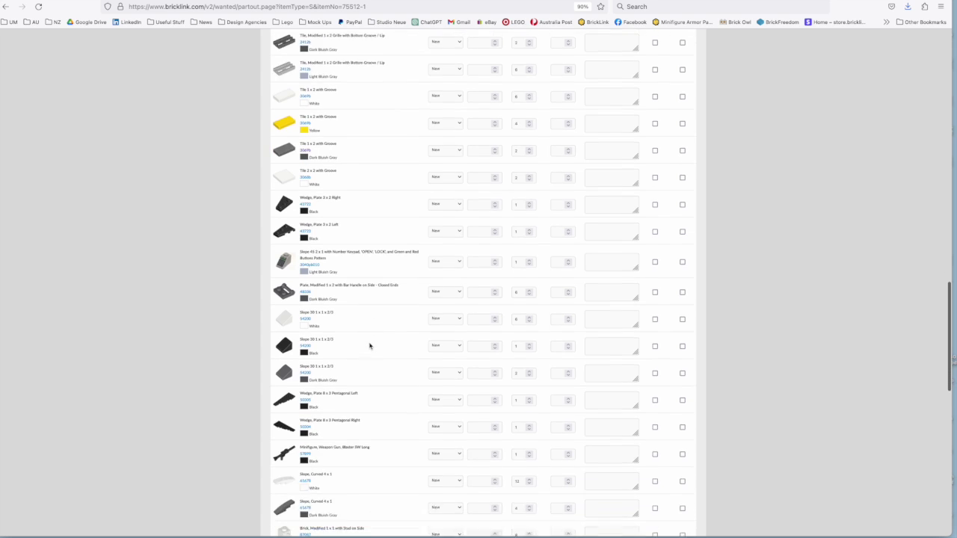
pyautogui.scroll(-5, 369, 345)
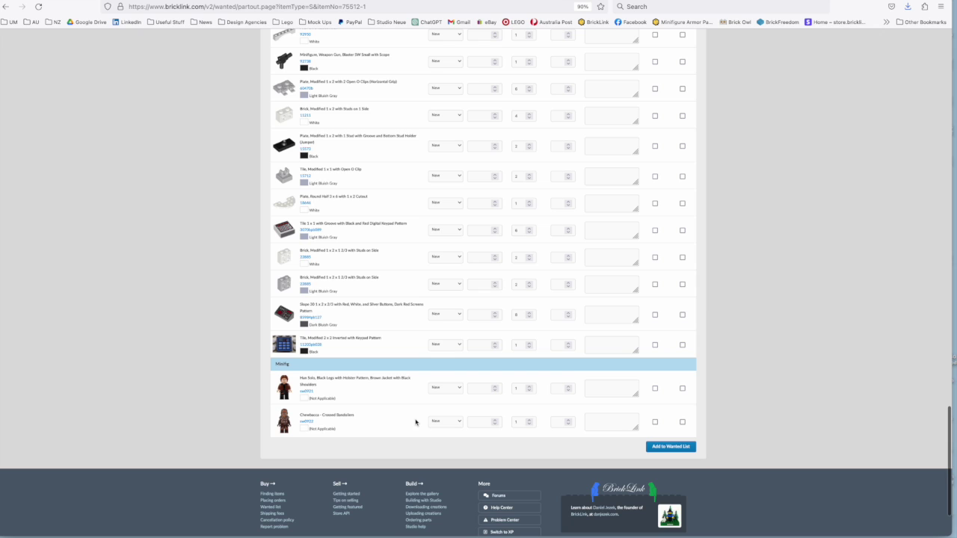
pyautogui.click(665, 447)
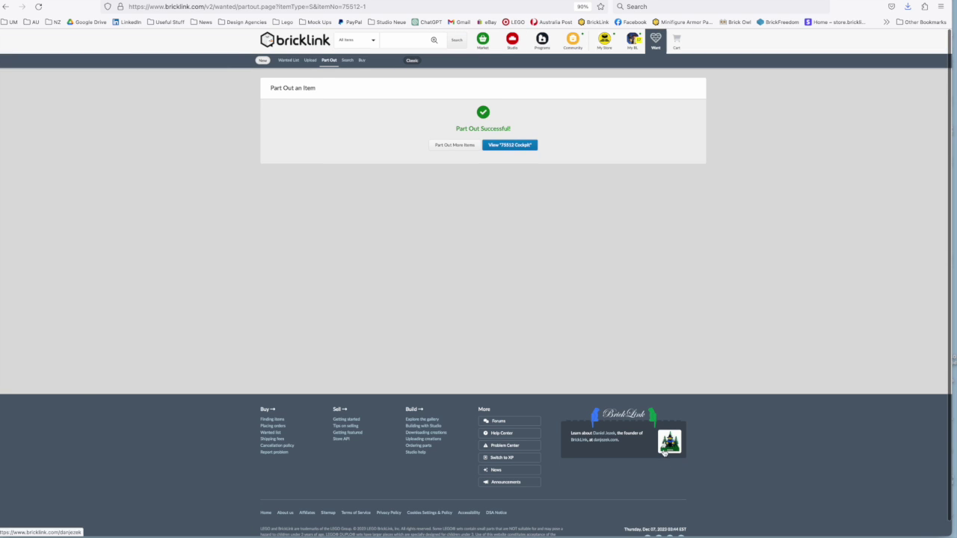
# View the "75512 Cockpit" wanted list, choose to buy all its items, and auto-select stores for them.
pyautogui.click(506, 149)
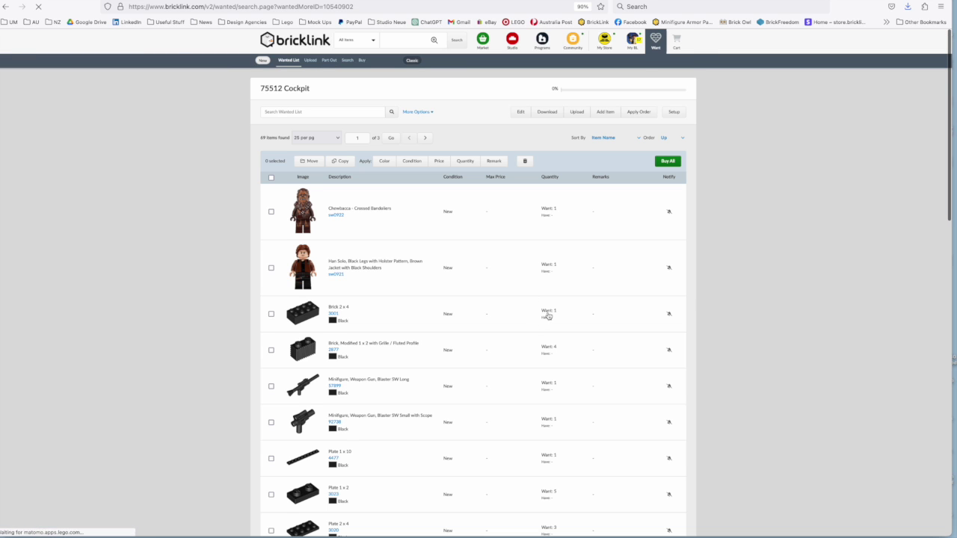
pyautogui.click(667, 161)
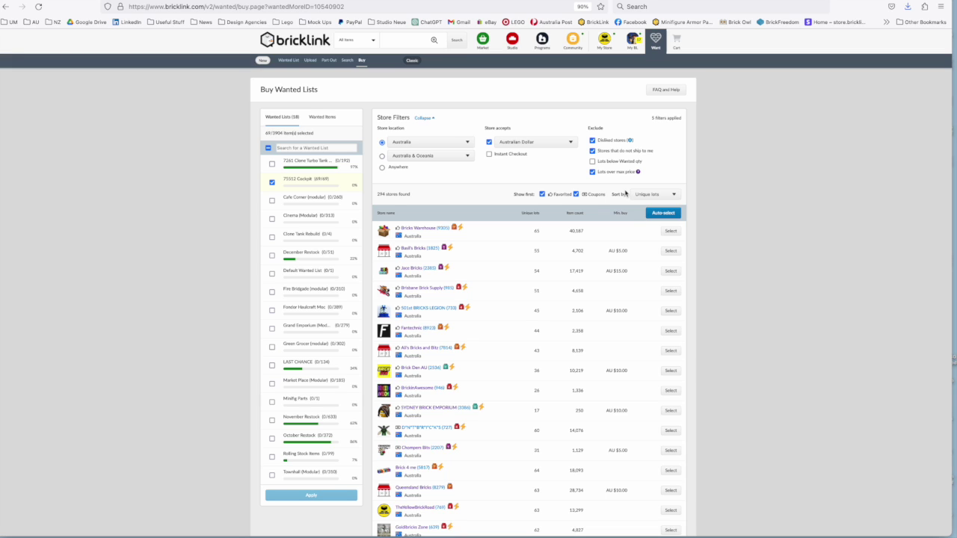
pyautogui.click(661, 214)
pyautogui.click(597, 323)
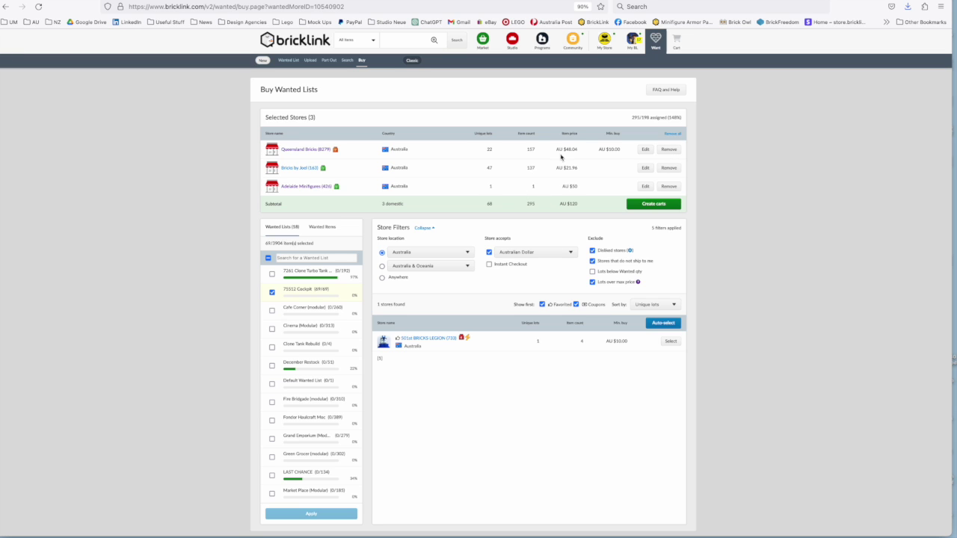
# Examine the lots, prices and quantities selected from Queensland Bricks, then close the selection without changes and look over the selected stores.
pyautogui.click(646, 151)
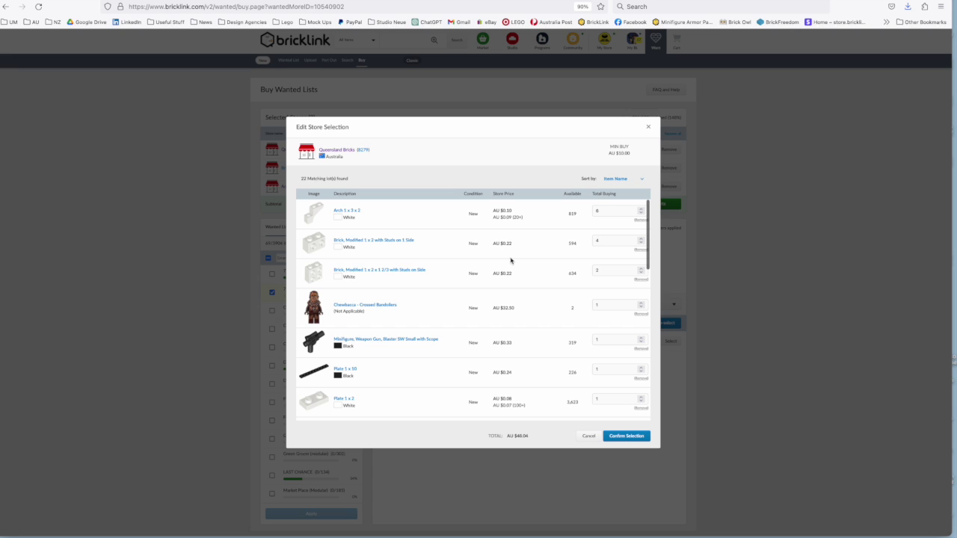
pyautogui.scroll(-3, 511, 270)
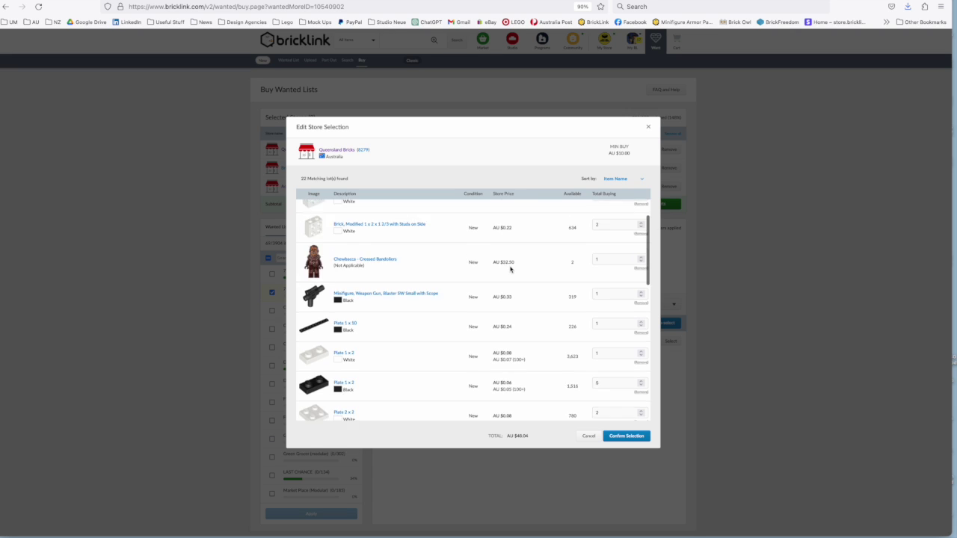
pyautogui.scroll(-2, 511, 269)
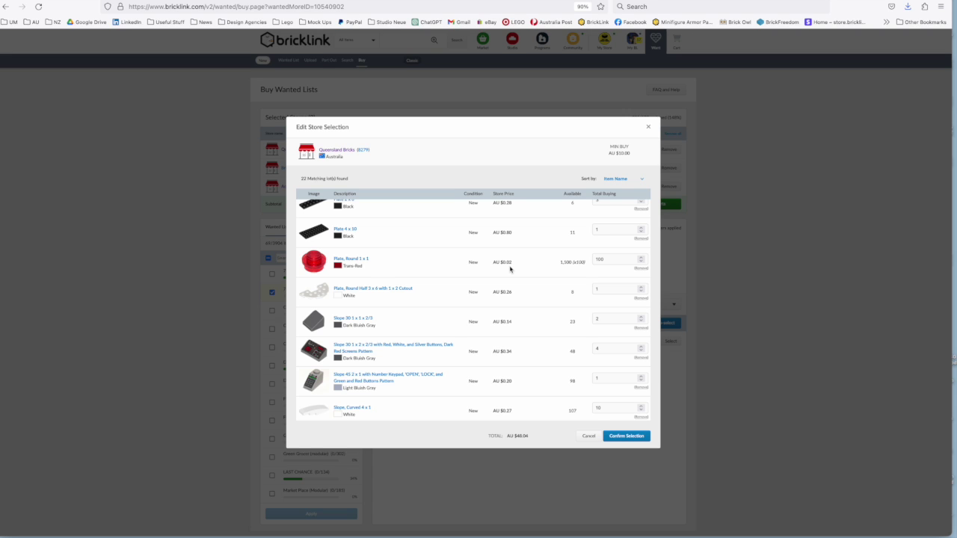
pyautogui.scroll(-4, 510, 269)
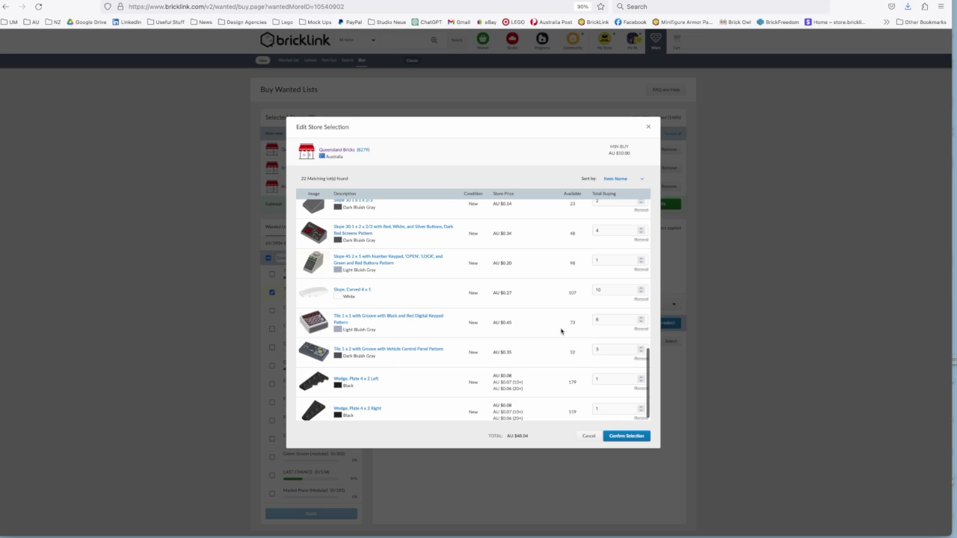
pyautogui.scroll(10, 561, 331)
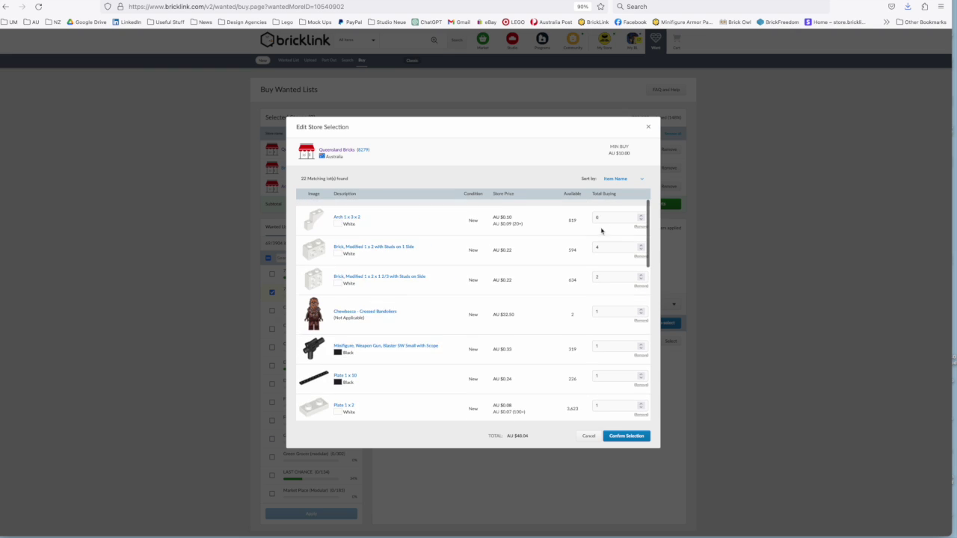
pyautogui.click(649, 127)
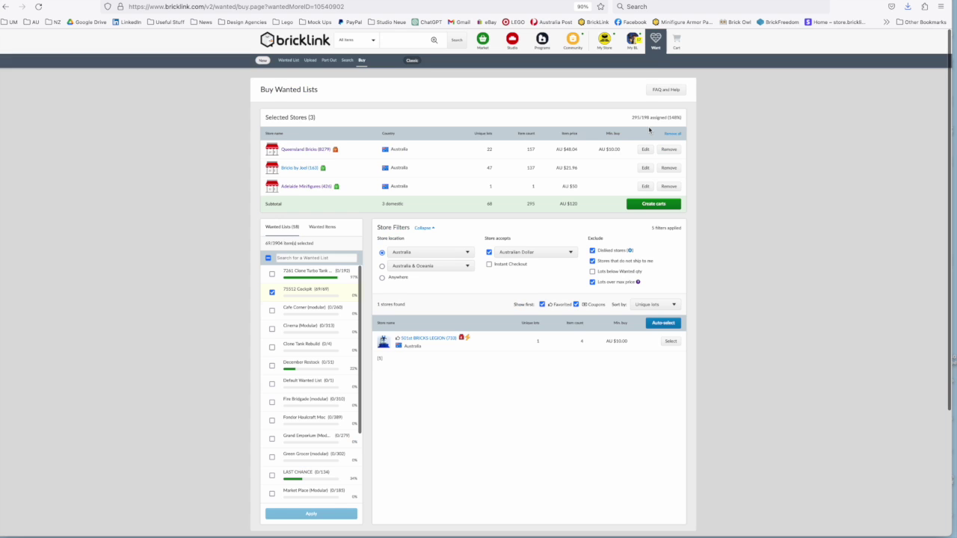
pyautogui.scroll(-3, 752, 171)
pyautogui.scroll(3, 746, 250)
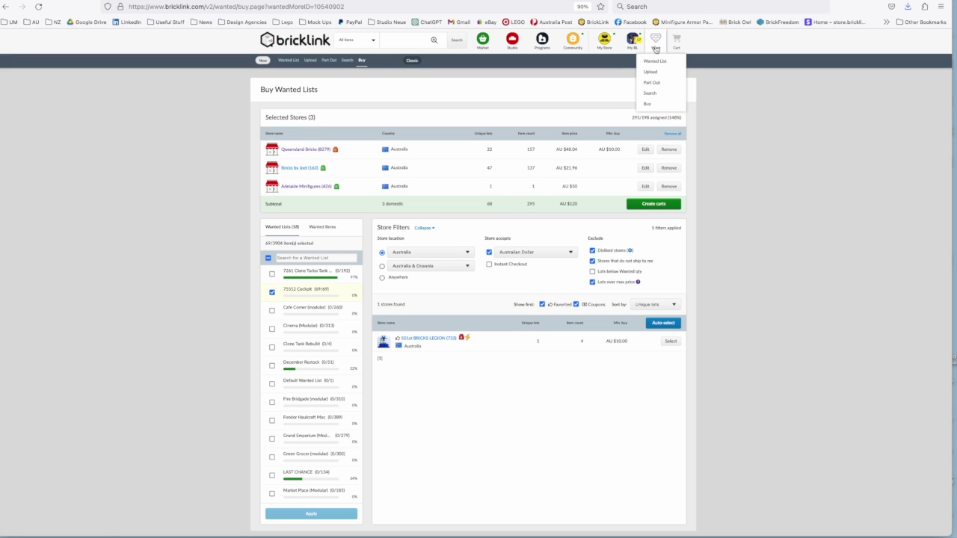
# Return to the wanted lists overview and create a new wanted list named "San Diego Set".
pyautogui.click(658, 64)
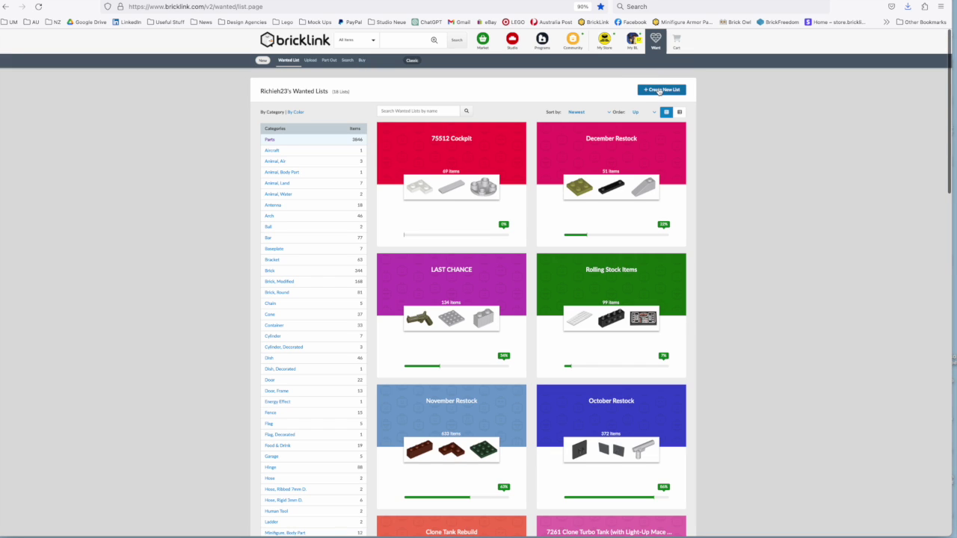
pyautogui.click(659, 90)
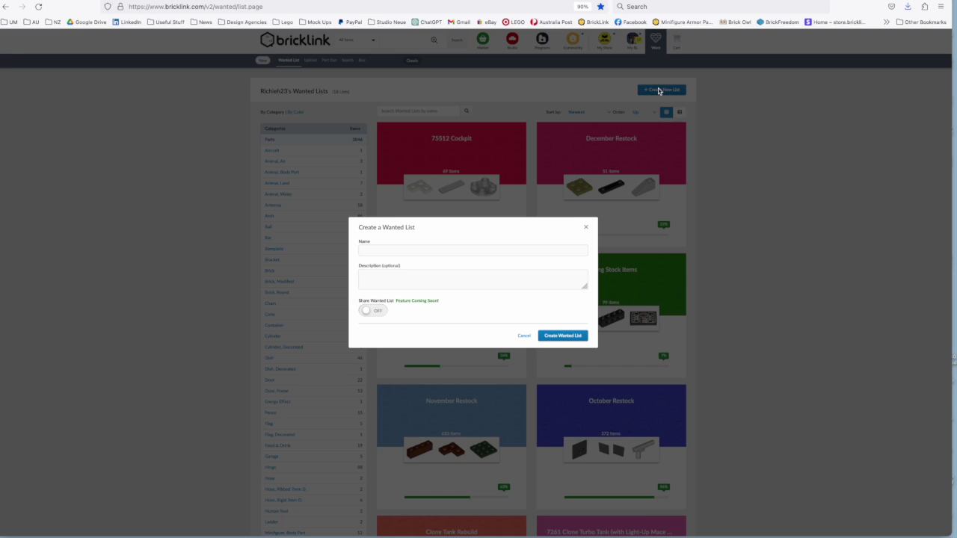
pyautogui.click(383, 252)
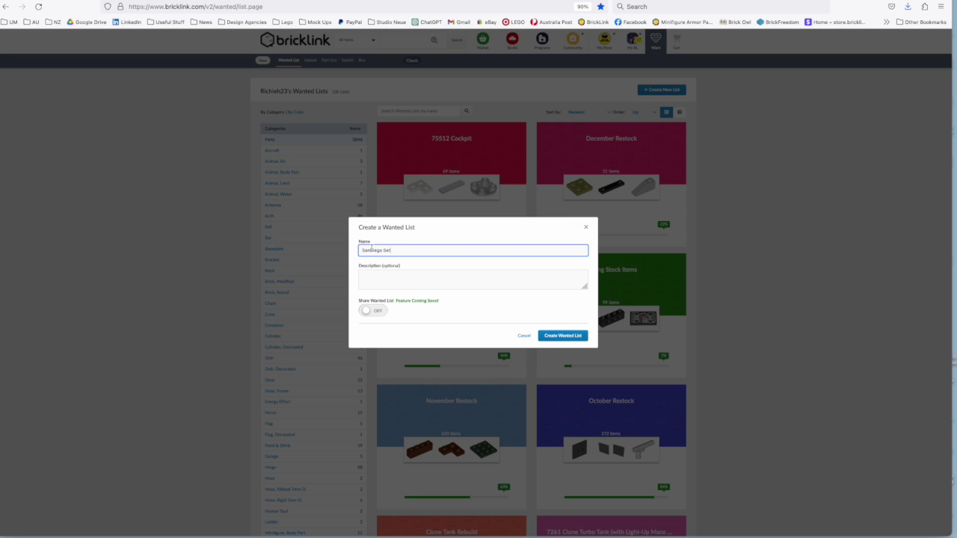
pyautogui.click(562, 336)
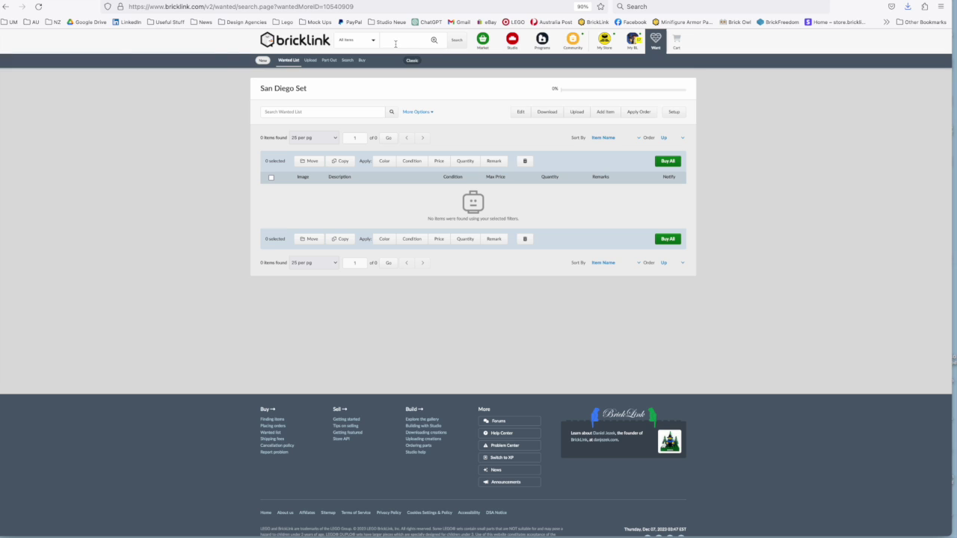
# Find the Millennium Falcon Cockpit set 75512 in the catalog again and open its wanted-list part-out form.
pyautogui.click(395, 43)
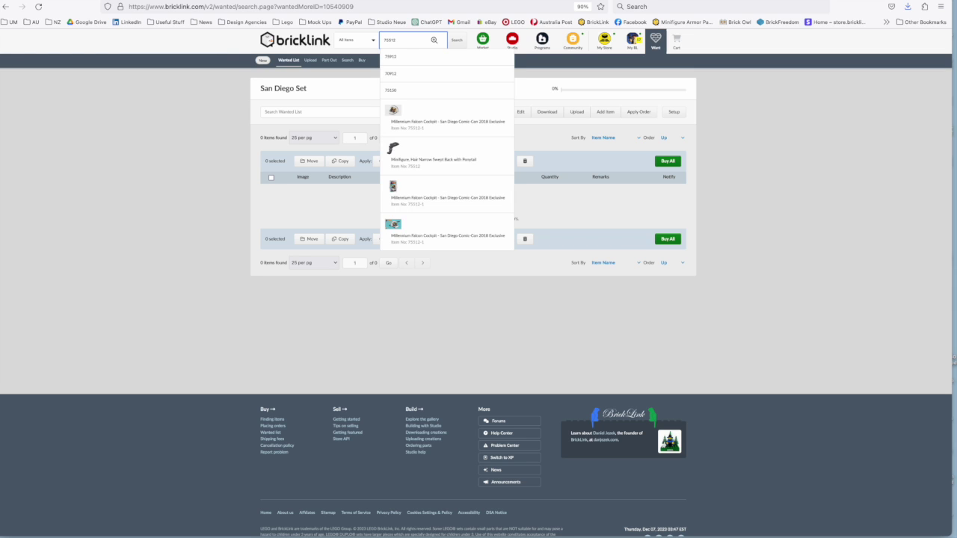
pyautogui.click(415, 113)
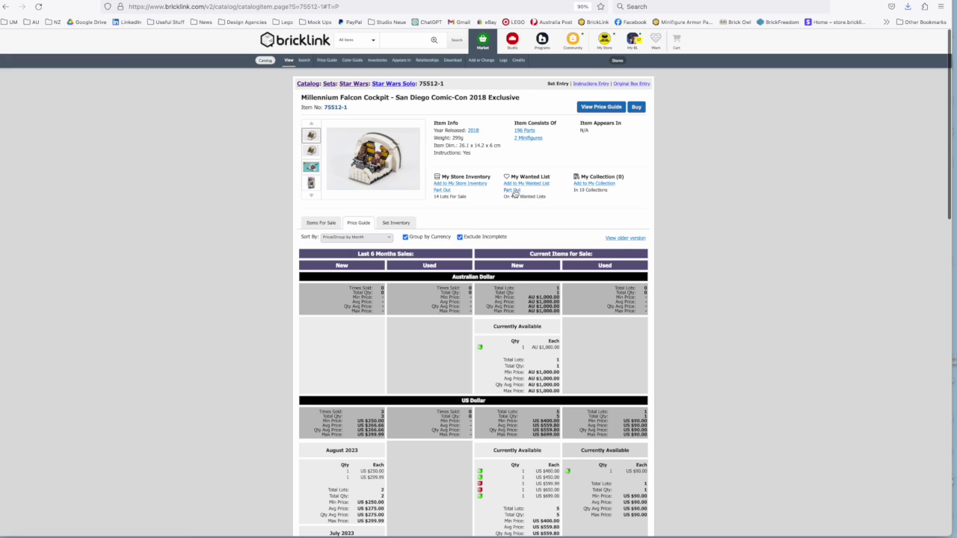
pyautogui.click(513, 190)
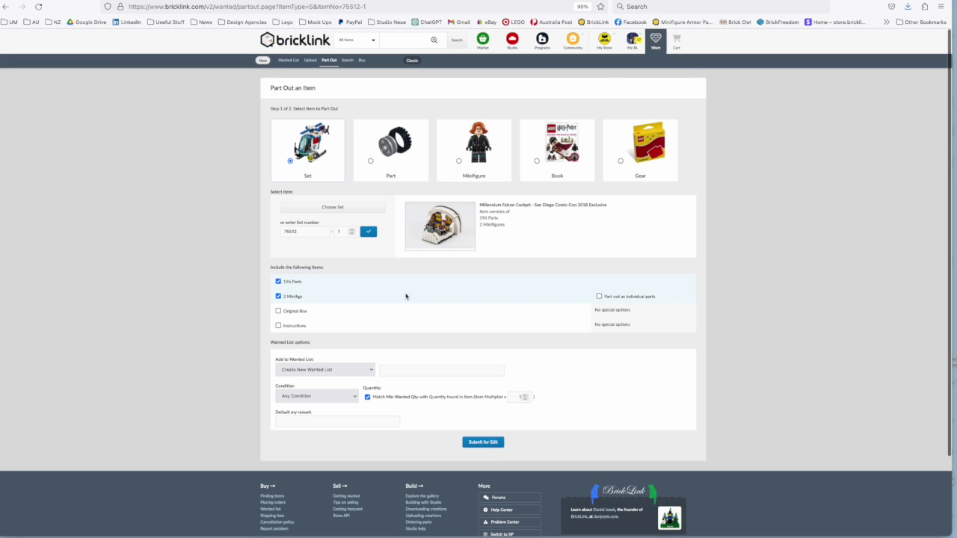
# Submit the part-out for editing with the existing "San Diego Set" wanted list as target and the condition New.
pyautogui.click(321, 370)
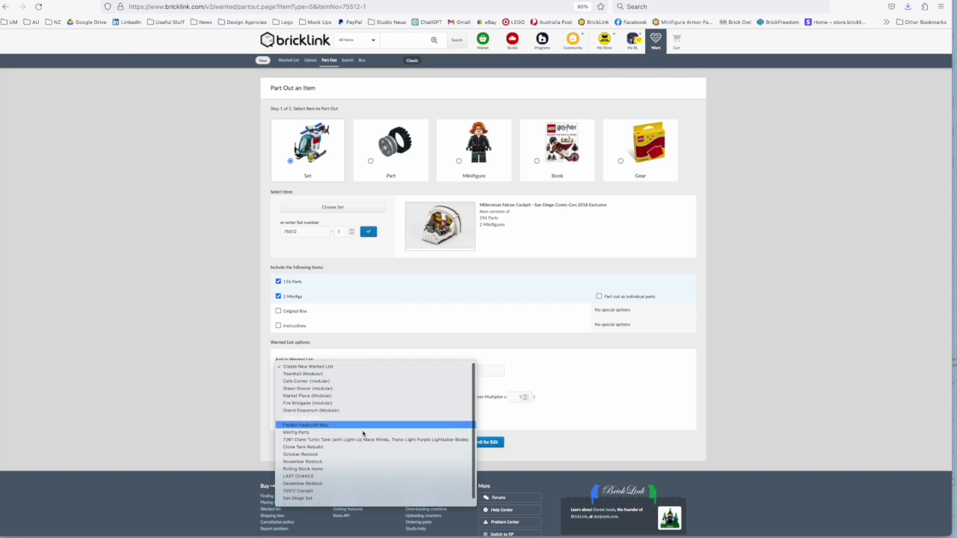
pyautogui.click(298, 494)
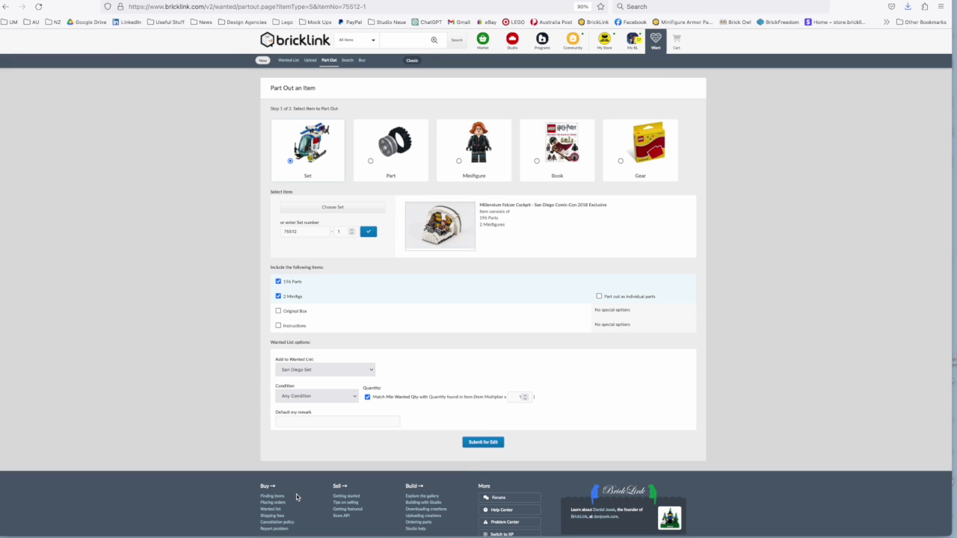
pyautogui.click(312, 398)
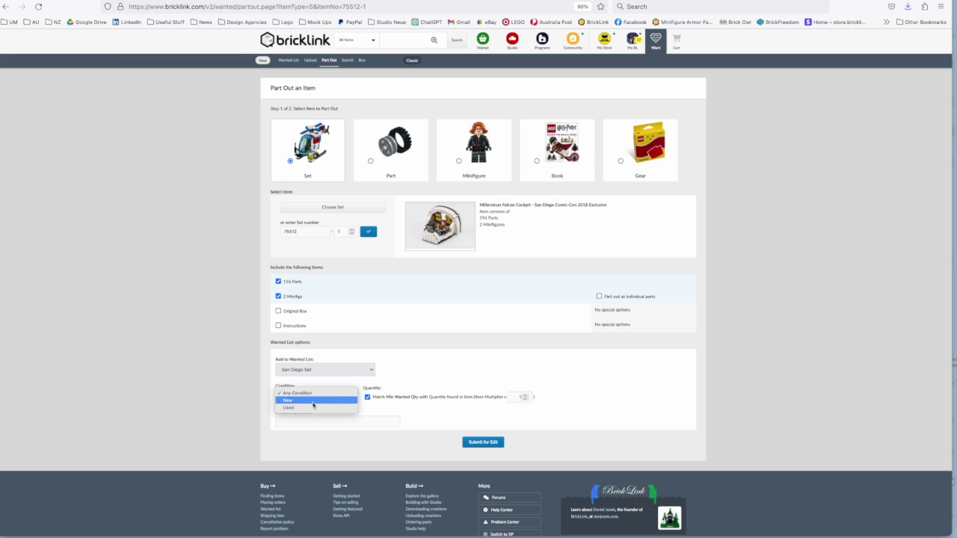
pyautogui.click(308, 400)
pyautogui.click(483, 443)
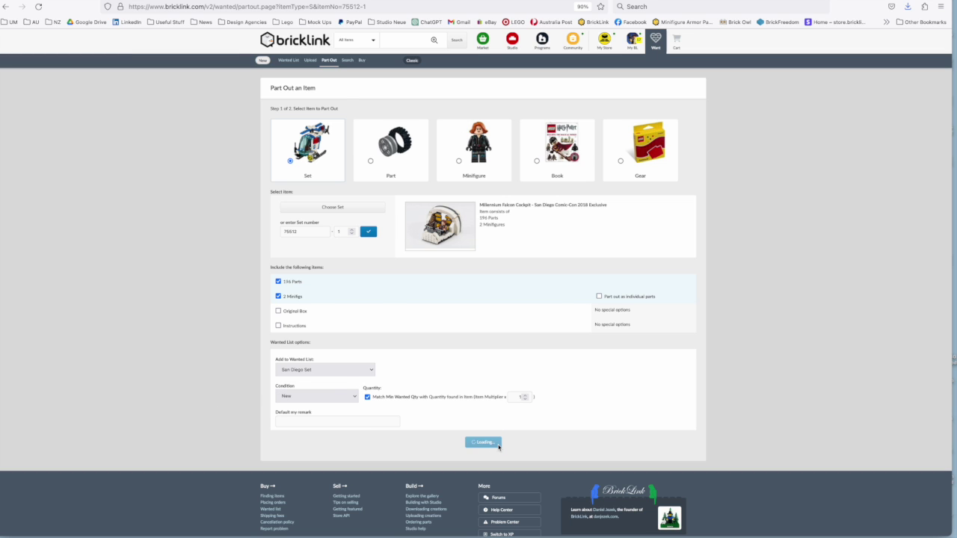
# Add all the parted-out items to the wanted list and open the updated "San Diego Set" list.
pyautogui.scroll(-20, 673, 428)
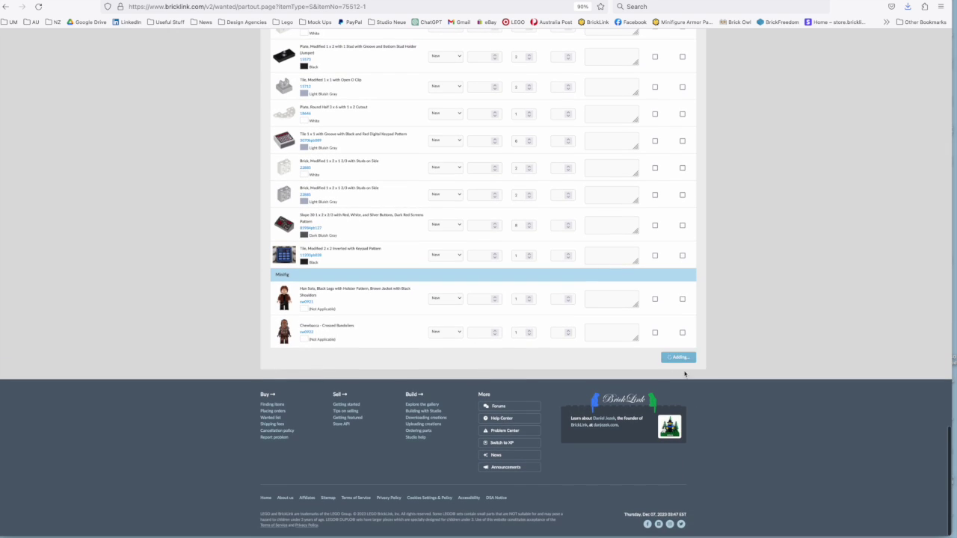
pyautogui.click(673, 358)
pyautogui.click(514, 146)
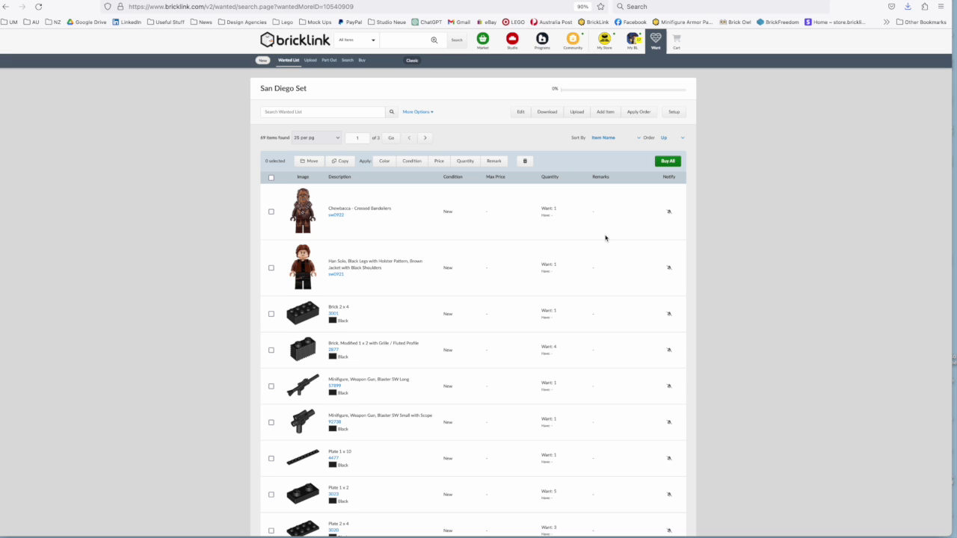
# Switch to BrickStore, import the BrickLink set inventory for 75512 and close the import dialog.
pyautogui.moveTo(321, 533)
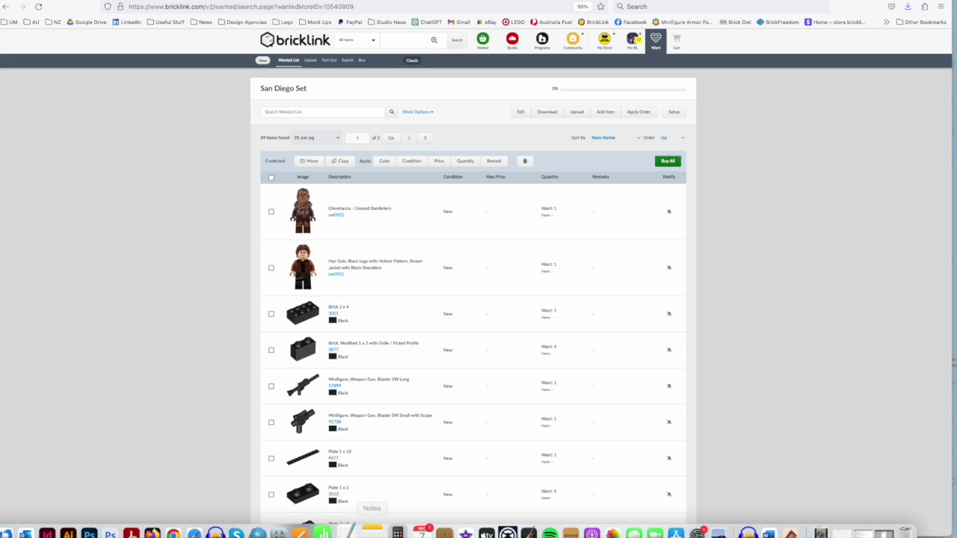
pyautogui.click(267, 522)
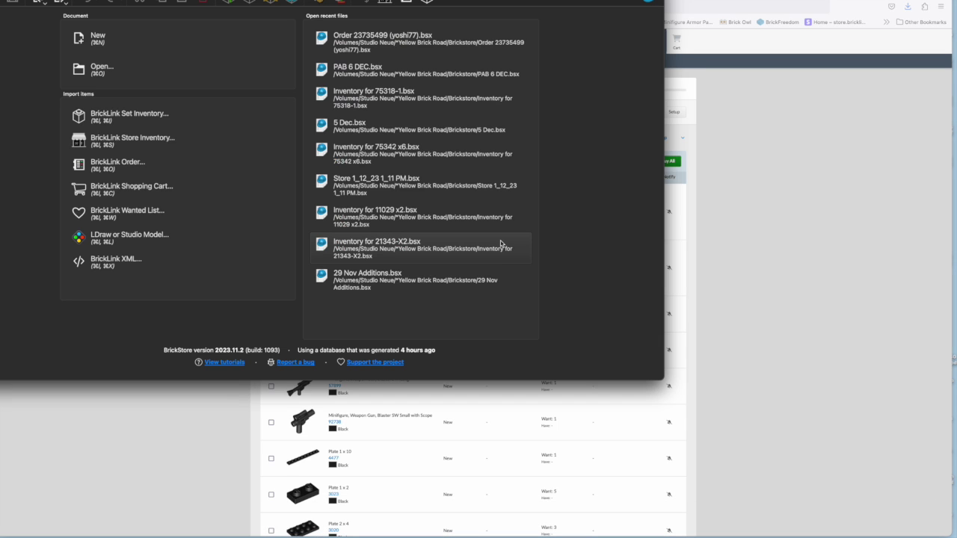
pyautogui.click(127, 114)
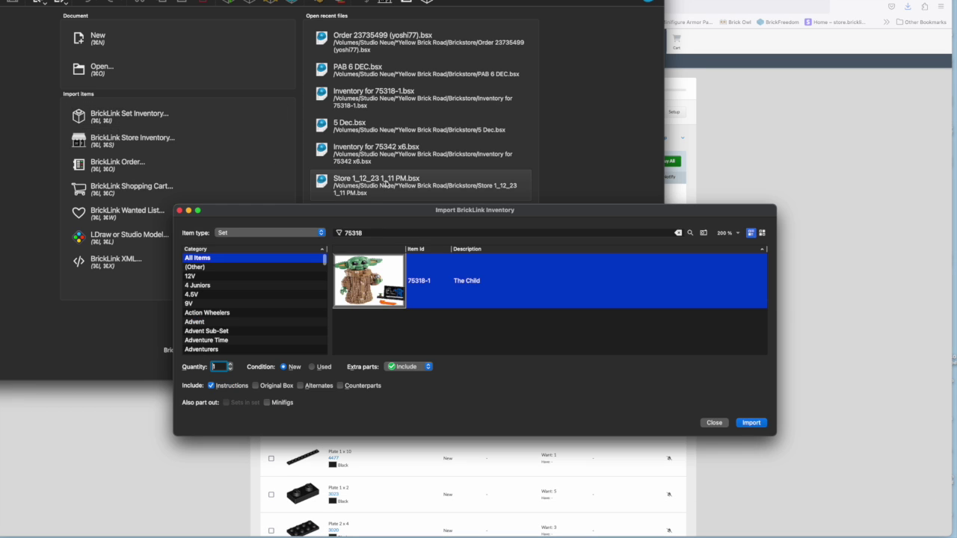
pyautogui.write('75512')
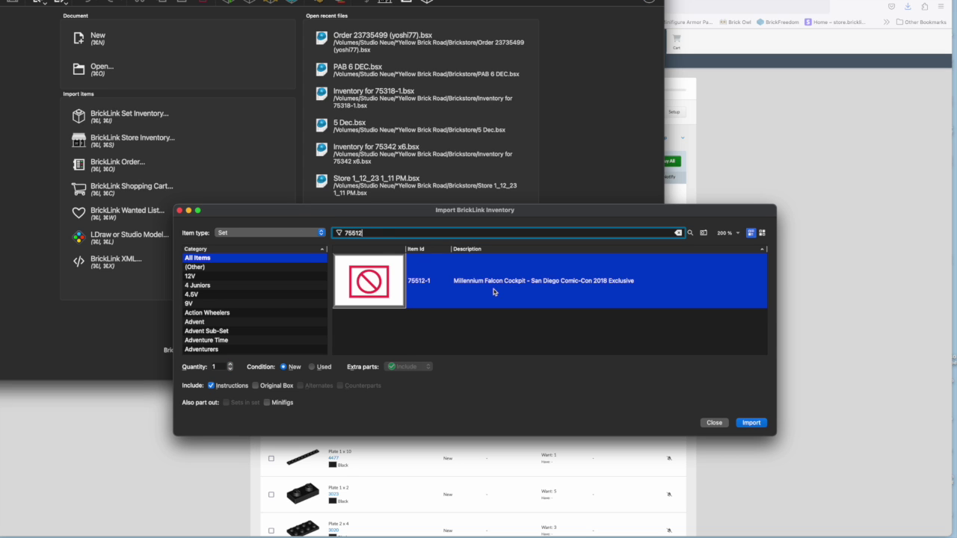
pyautogui.click(749, 424)
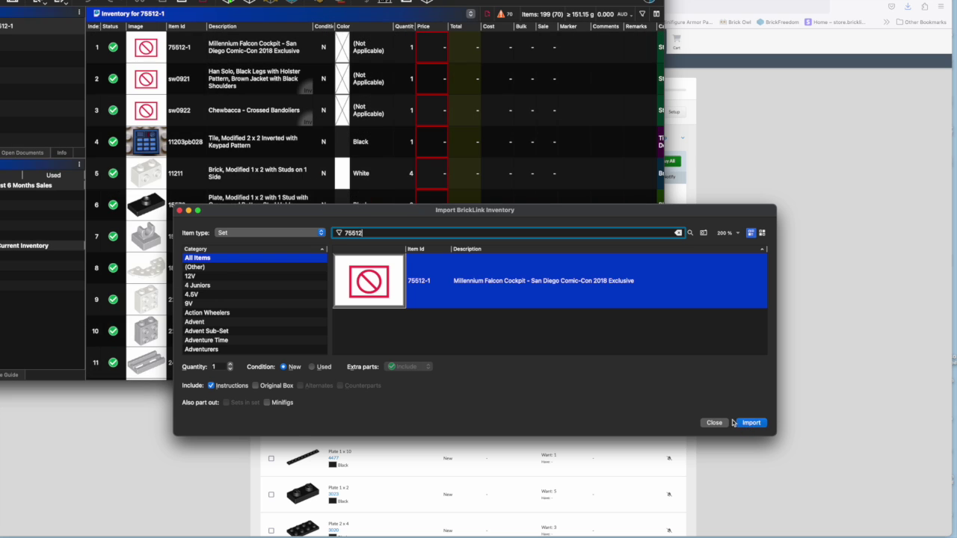
pyautogui.click(715, 423)
# Set the prices of all items in the imported inventory to the price guide's Current Inventory Average.
pyautogui.click(466, 303)
pyautogui.press('super+a')
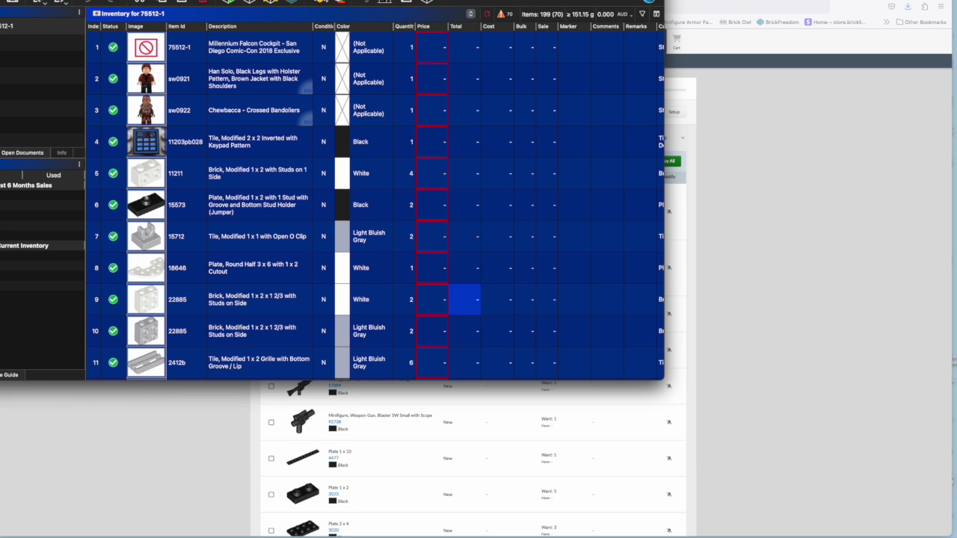
pyautogui.click(317, 3)
pyautogui.click(322, 144)
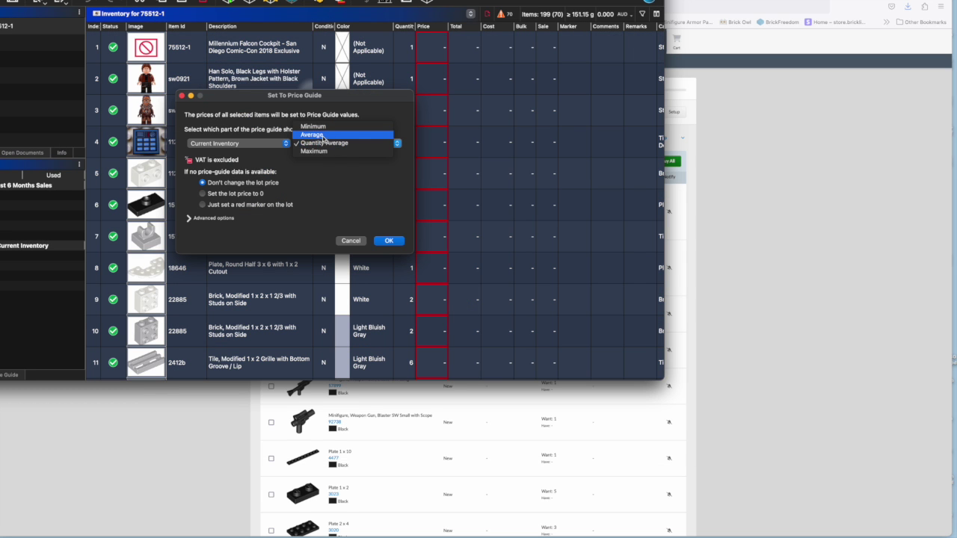
pyautogui.click(311, 135)
pyautogui.click(389, 240)
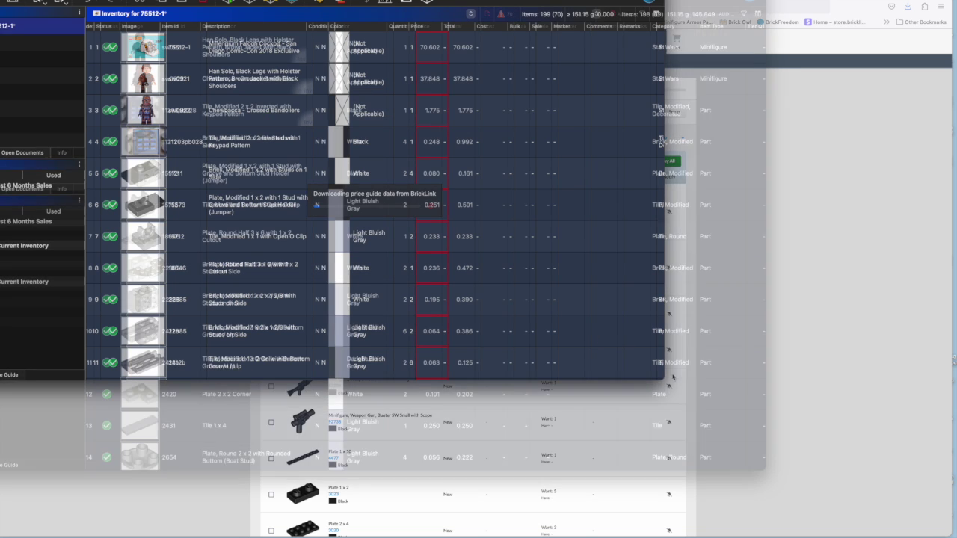
# Export the inventory to the clipboard as BrickLink Wanted List XML, with "San Diego Set" as the wanted list ID.
pyautogui.click(19, 0)
pyautogui.moveTo(34, 62)
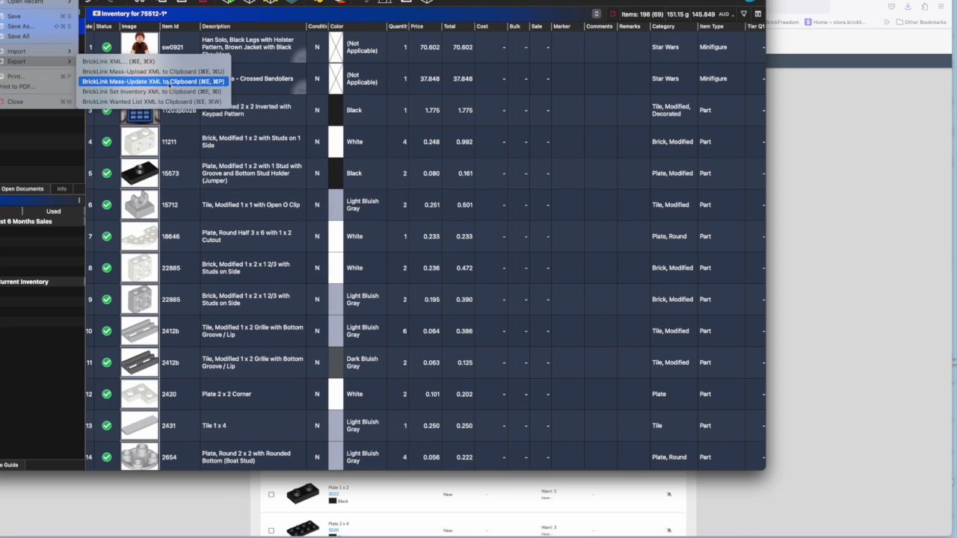
pyautogui.click(150, 100)
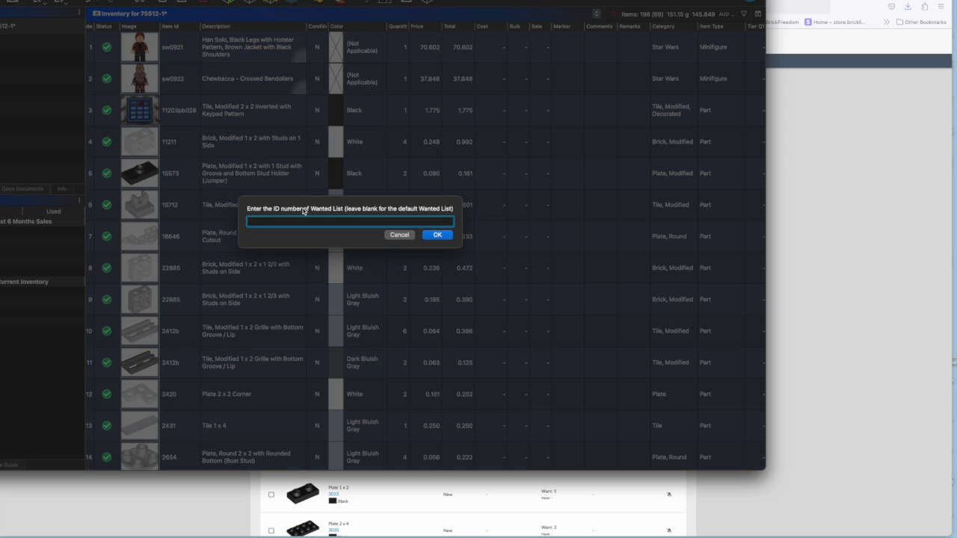
pyautogui.press('super+v')
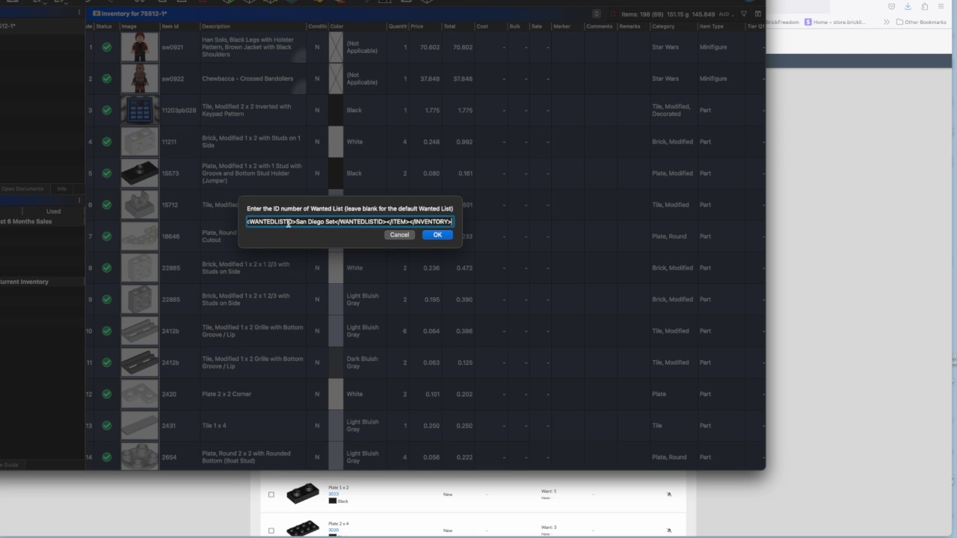
pyautogui.write('San')
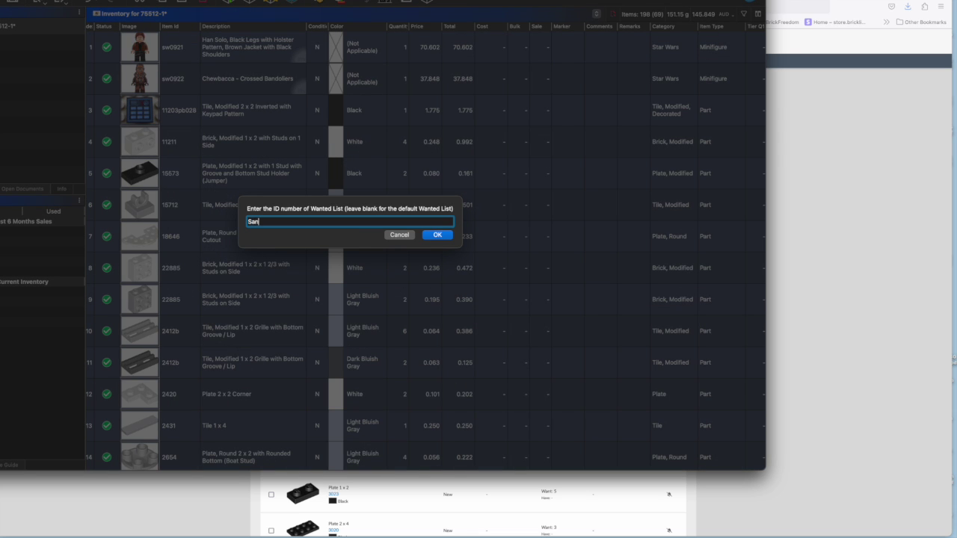
pyautogui.write(' Diego Set')
pyautogui.click(437, 235)
# In BrickLink's wanted list upload, paste the exported XML with "San Diego Set" as the target list and proceed to verify the items.
pyautogui.hotkey('alt', 'Left')
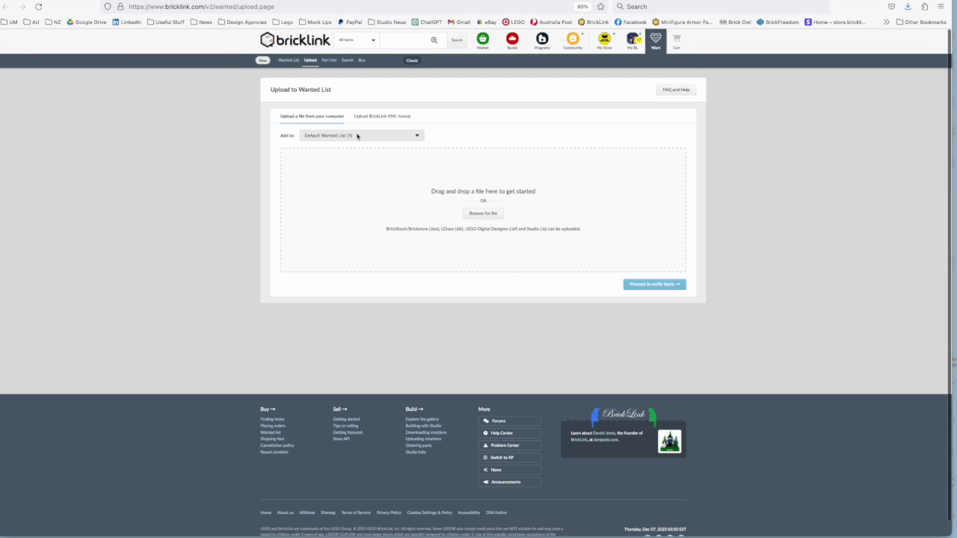
pyautogui.click(369, 116)
pyautogui.click(361, 136)
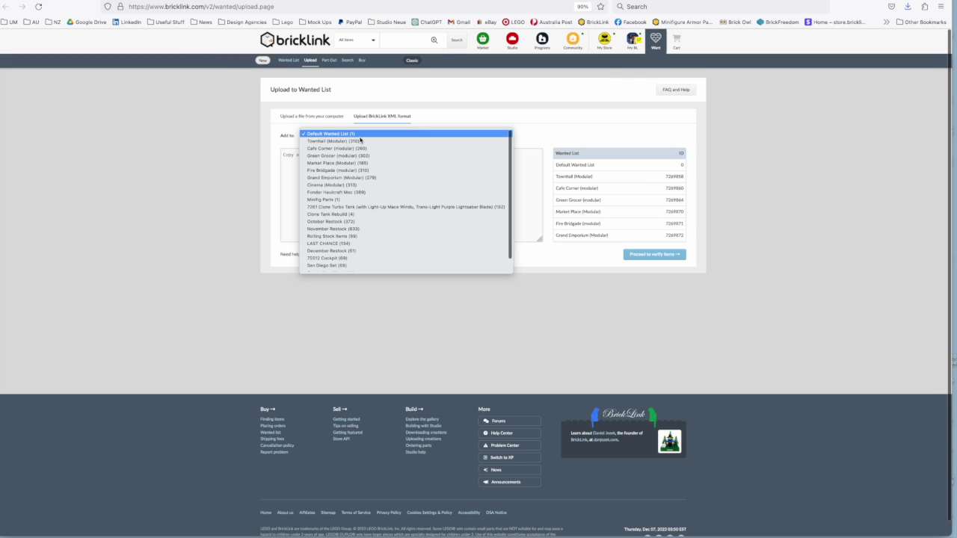
pyautogui.click(346, 266)
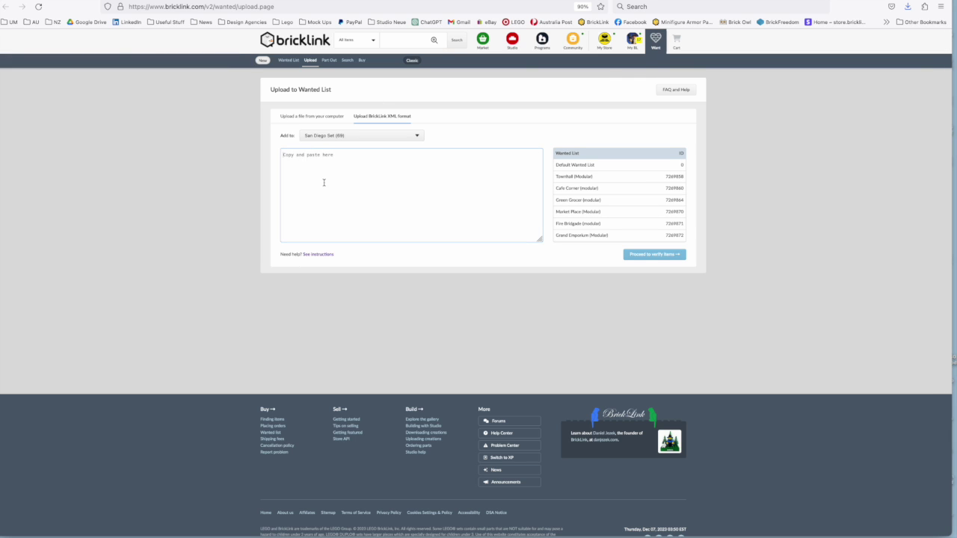
pyautogui.hotkey('ctrl', 'v')
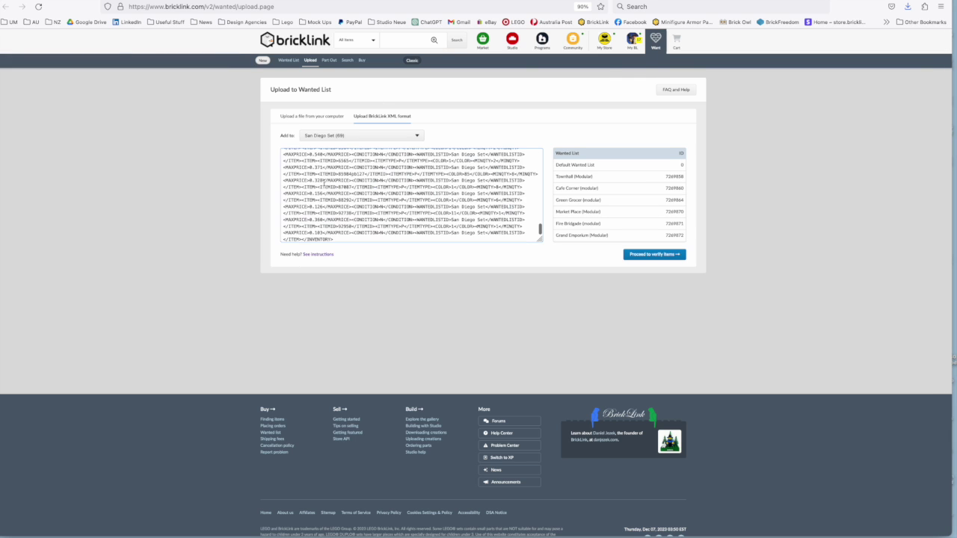
pyautogui.click(651, 255)
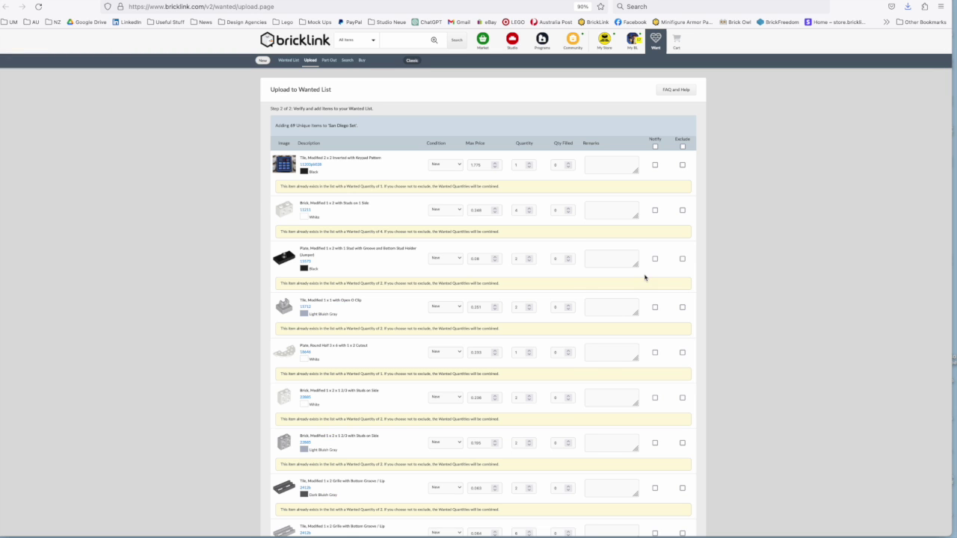
# Add the verified upload items with their maximum prices to the wanted list and view "San Diego Set".
pyautogui.scroll(-20, 650, 285)
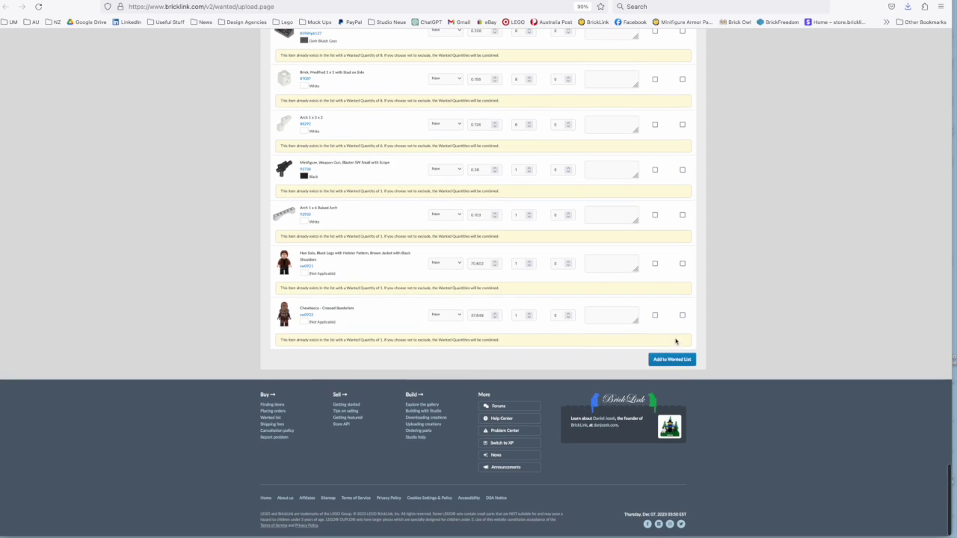
pyautogui.click(671, 359)
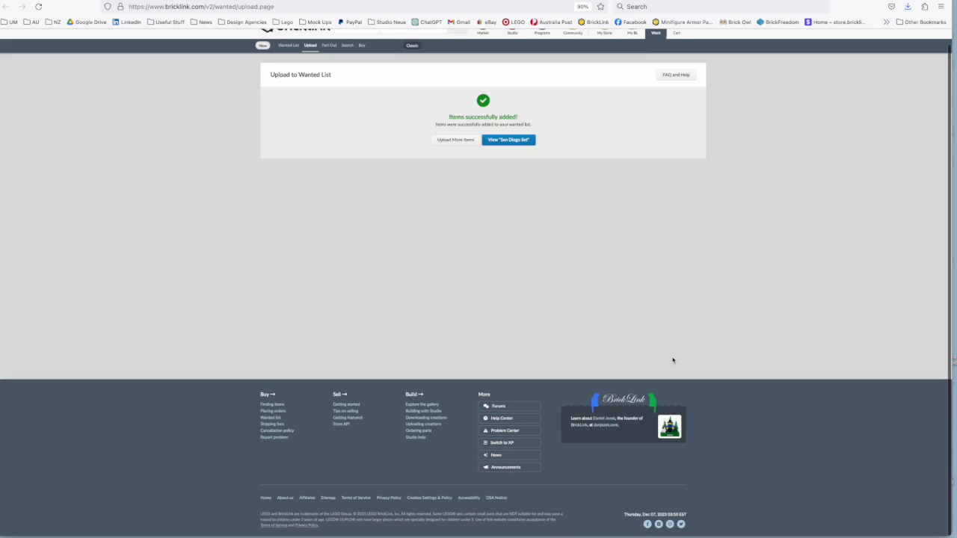
pyautogui.click(508, 157)
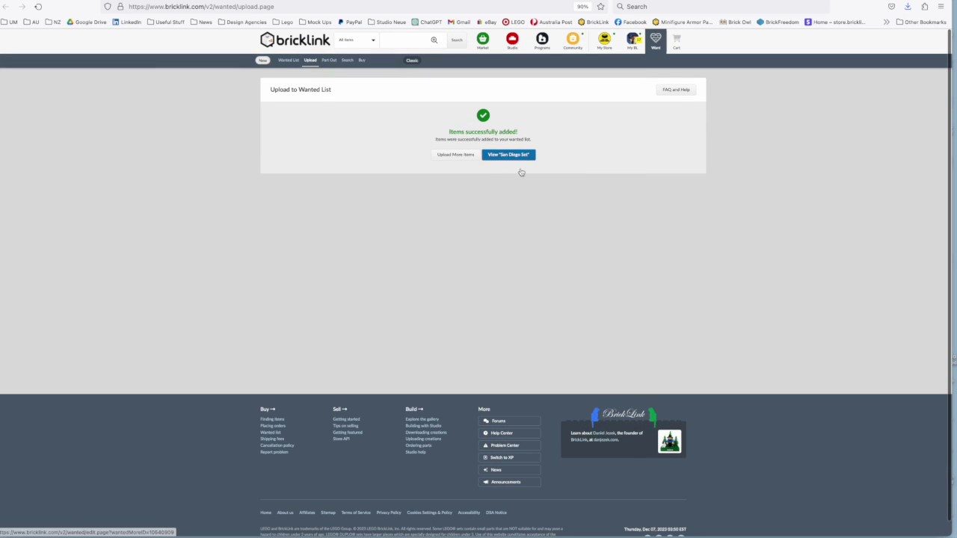